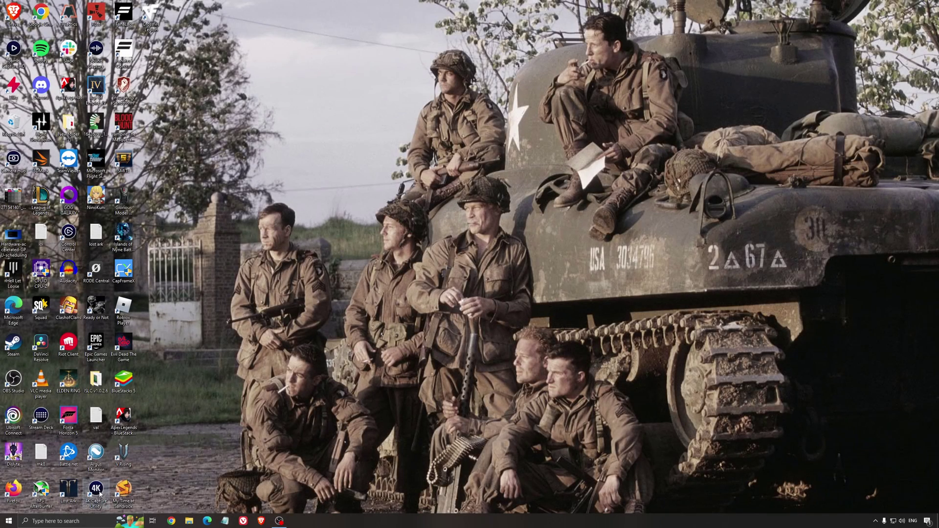
# - Open the Windows Game Mode settings
pyautogui.click(83, 521)
pyautogui.write('game mode')
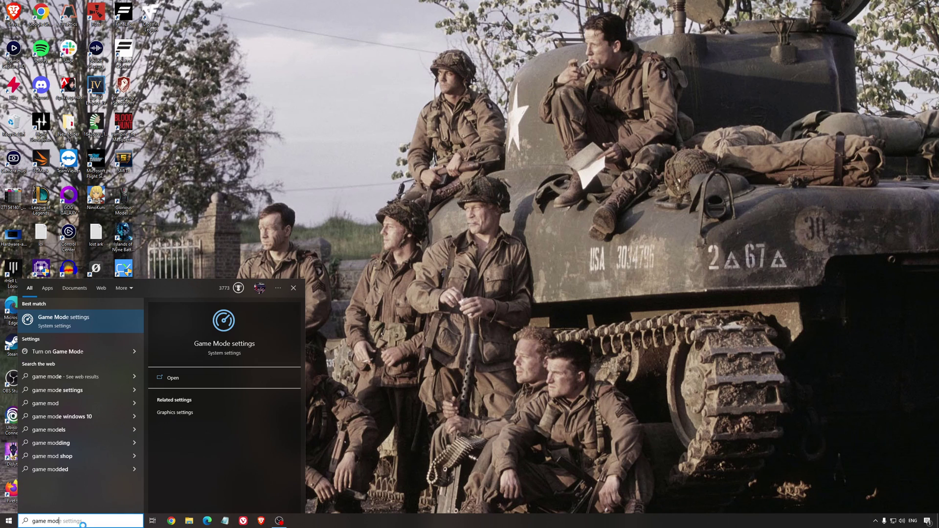
pyautogui.press('Return')
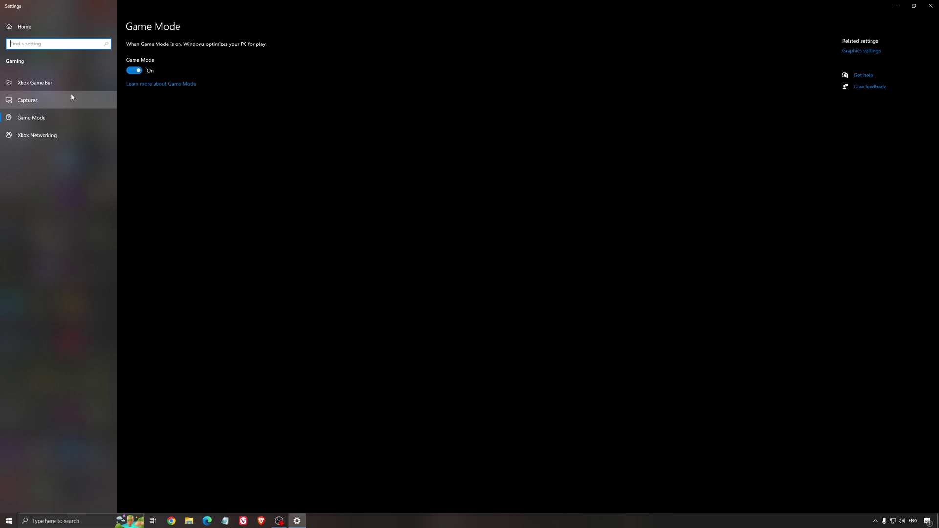
# - Review the Xbox Game Bar and Captures settings, and close Settings
pyautogui.click(59, 84)
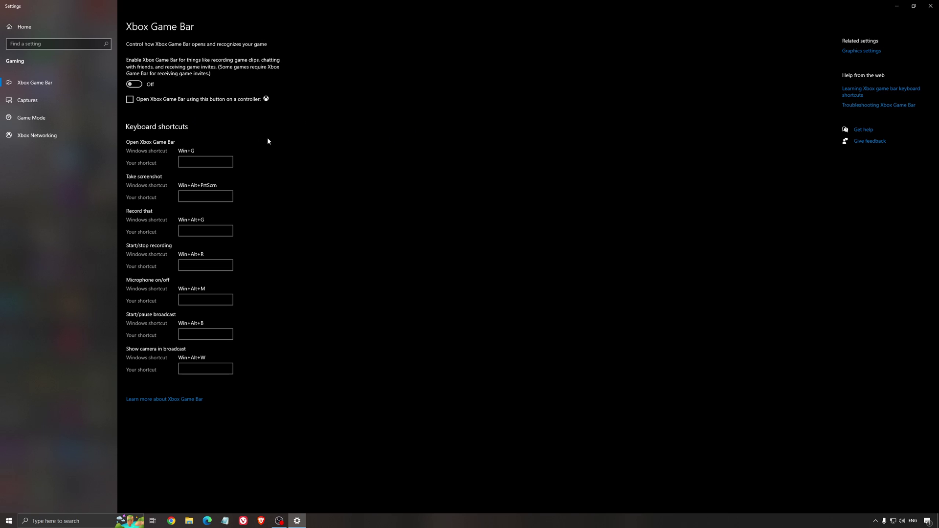
pyautogui.click(59, 100)
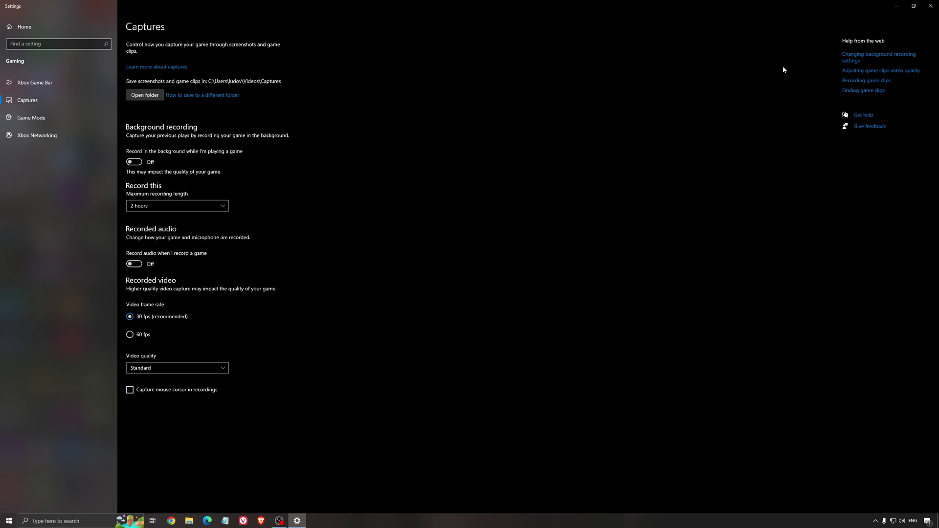
pyautogui.click(930, 5)
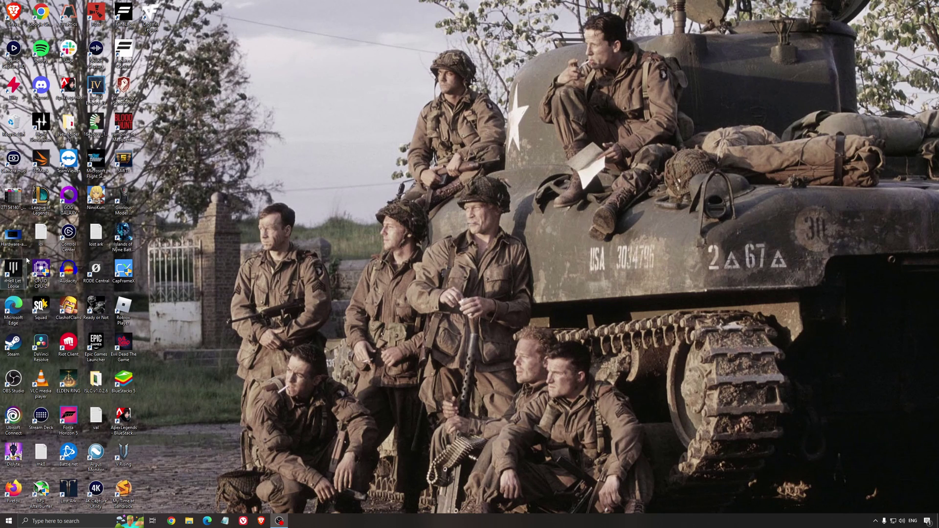
# - View the Hardware-accelerated-GPU-scheduling image from the desktop and close it
pyautogui.doubleClick(13, 237)
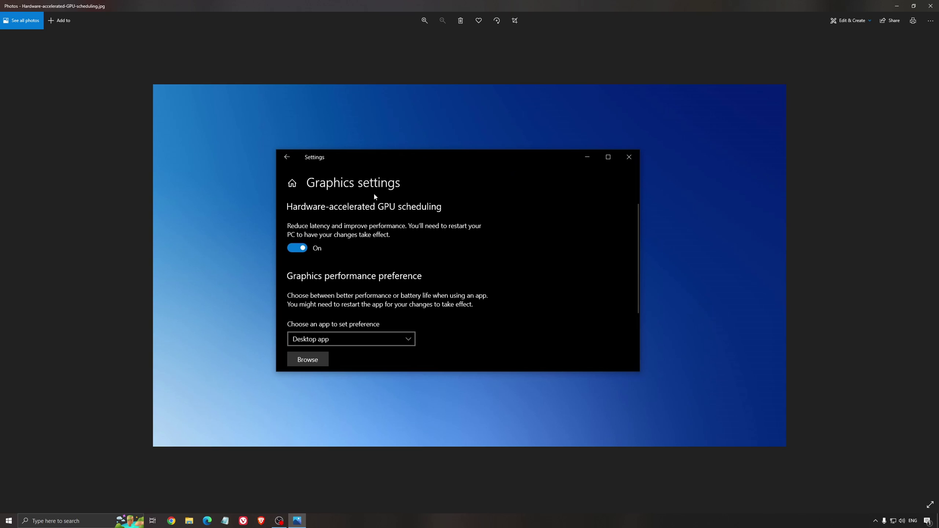
pyautogui.click(930, 5)
# - Switch to AMD Software and check for driver updates from its Home page
pyautogui.click(875, 521)
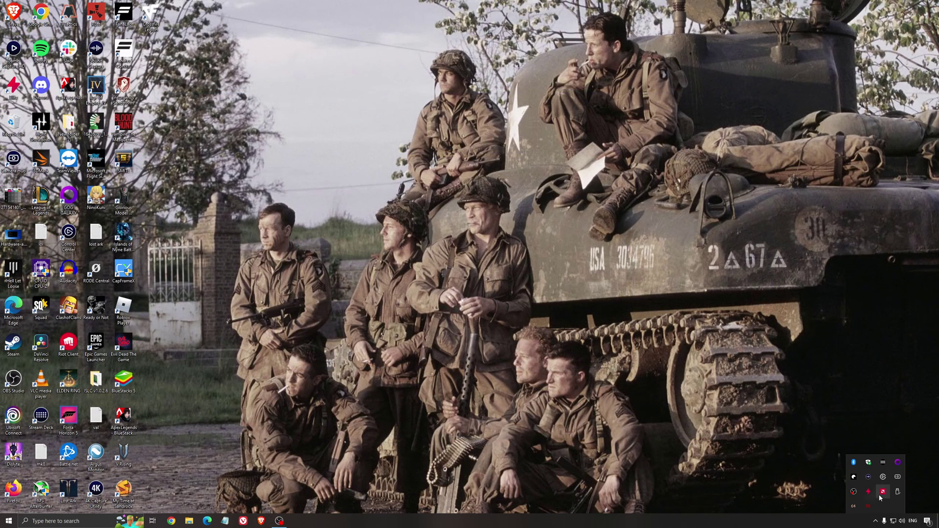
pyautogui.click(883, 493)
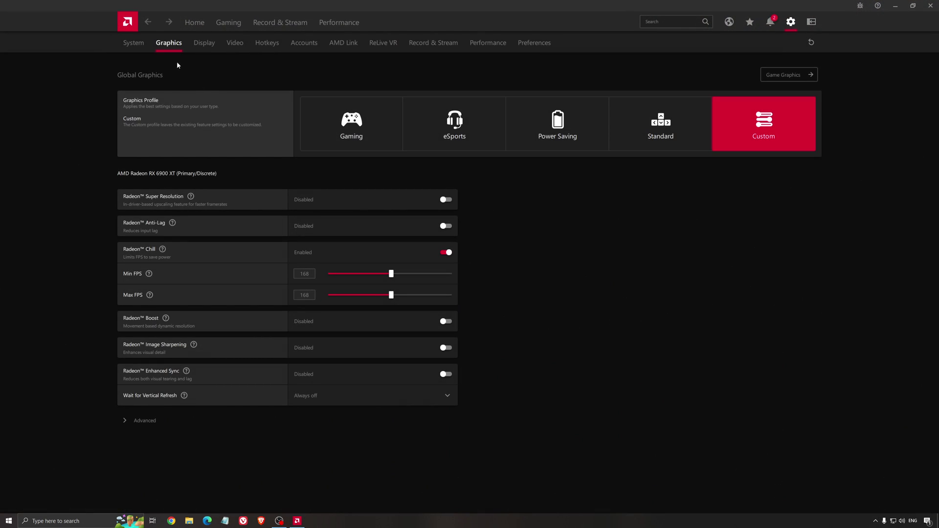
pyautogui.click(186, 24)
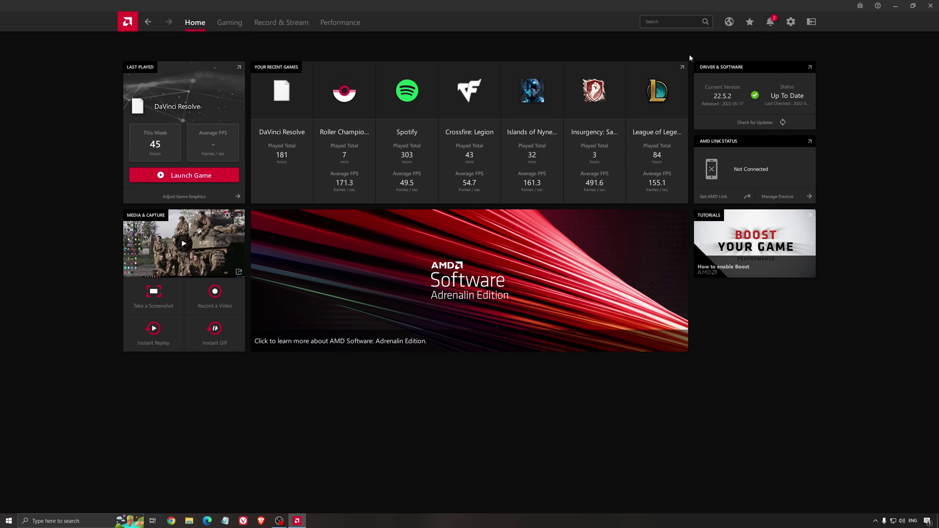
pyautogui.click(747, 125)
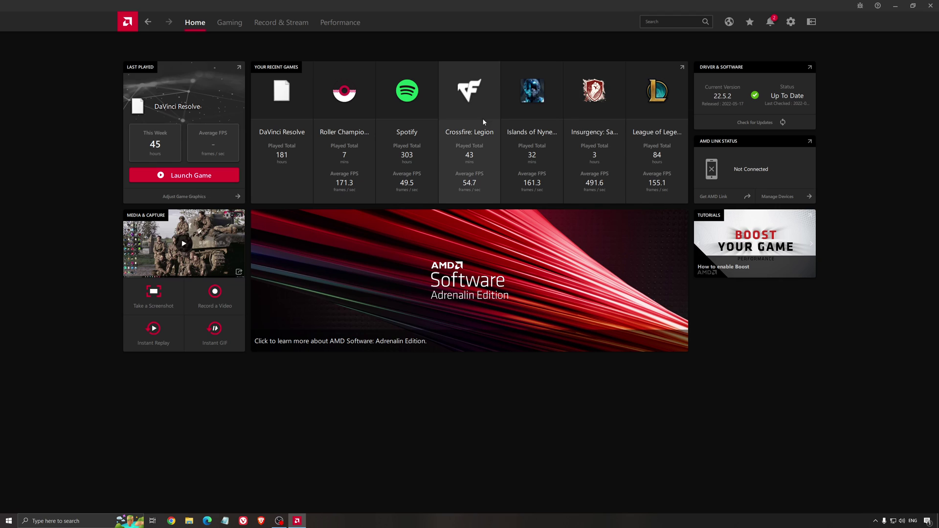
# - Review the Global Graphics settings reached from the Gaming page, and close AMD Software
pyautogui.click(229, 23)
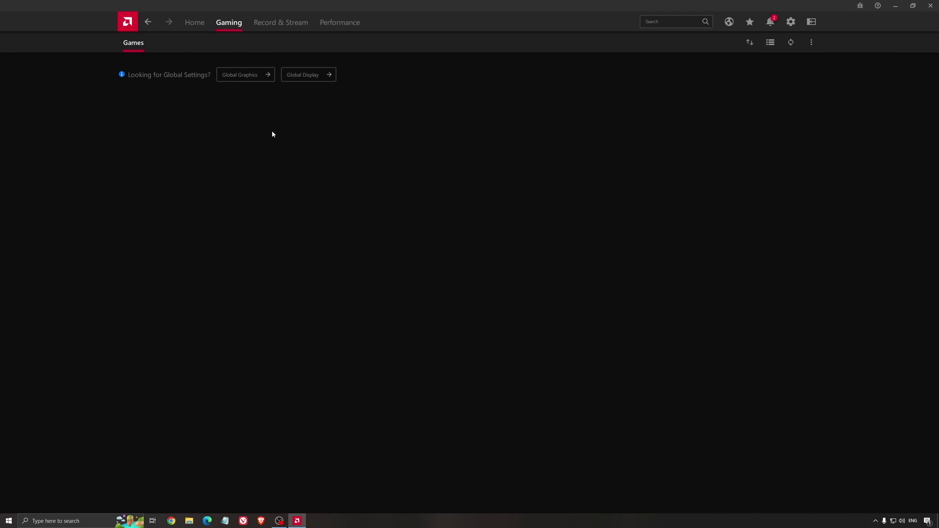
pyautogui.click(244, 75)
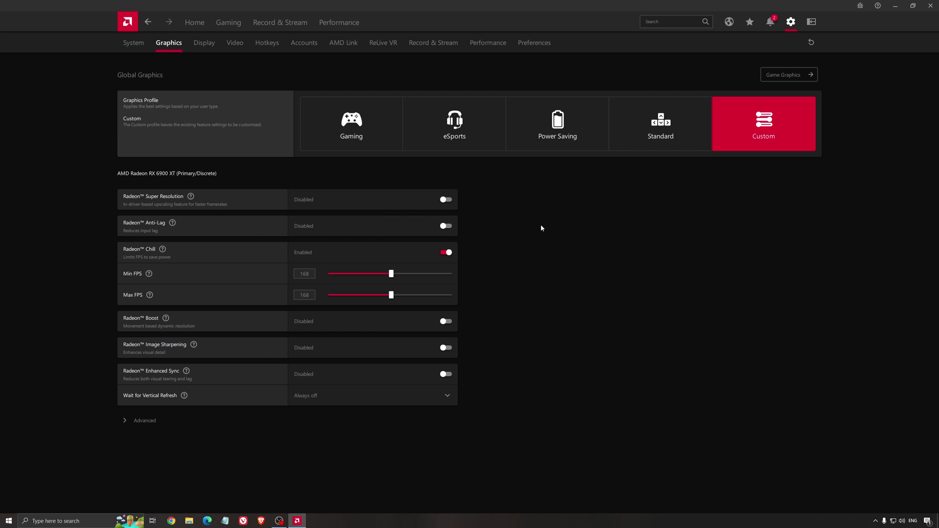
pyautogui.click(930, 5)
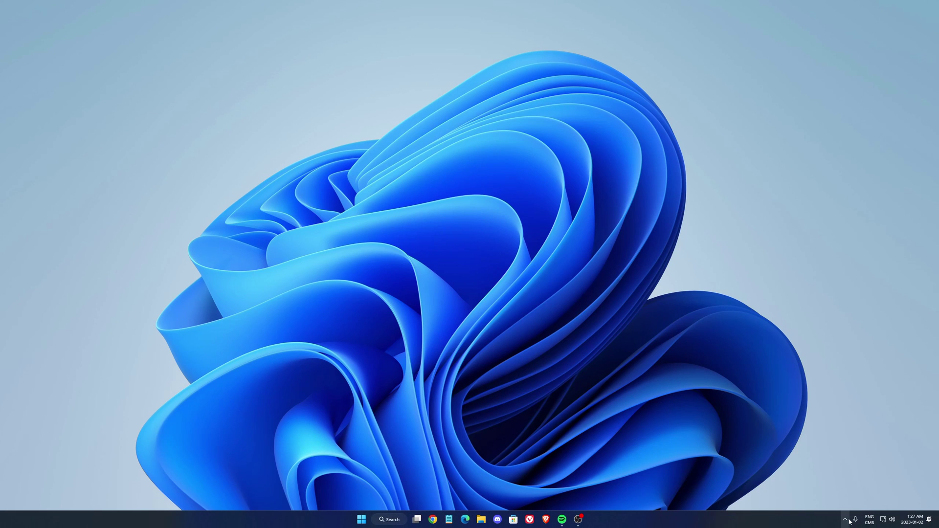
# - Switch to NVIDIA Control Panel to view the global Manage 3D Settings page
pyautogui.click(845, 520)
pyautogui.rightClick(853, 499)
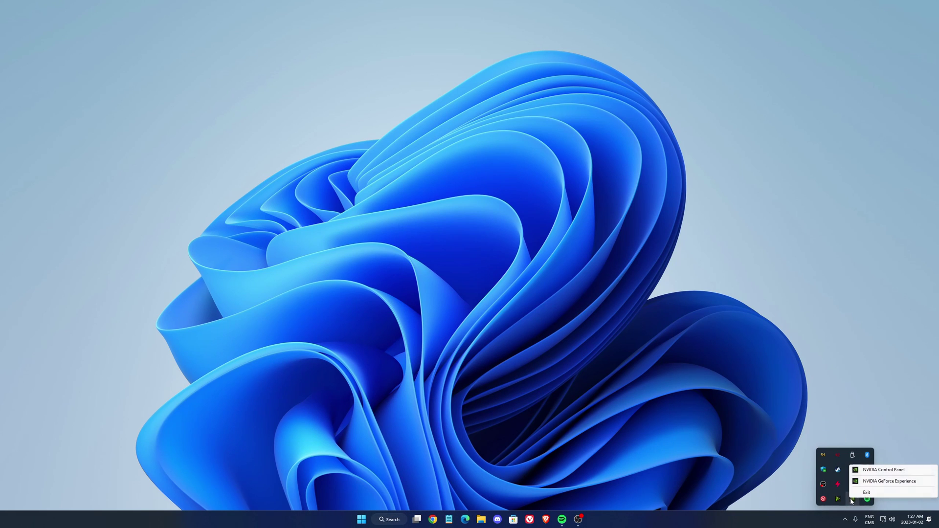
pyautogui.click(895, 481)
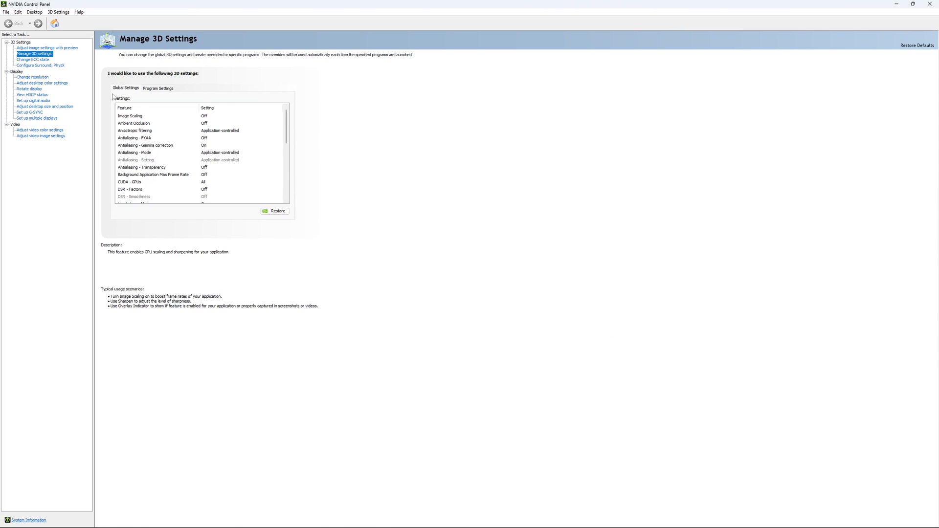
# - Try to limit Max Frame Rate to 167 FPS in the global 3D settings
pyautogui.moveTo(288, 116); pyautogui.dragTo(289, 134)
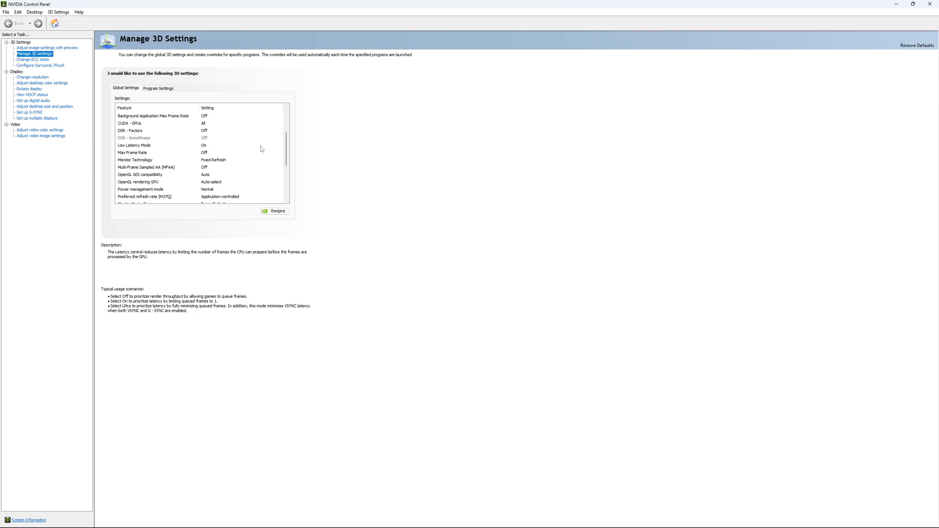
pyautogui.scroll(-1, 287, 140)
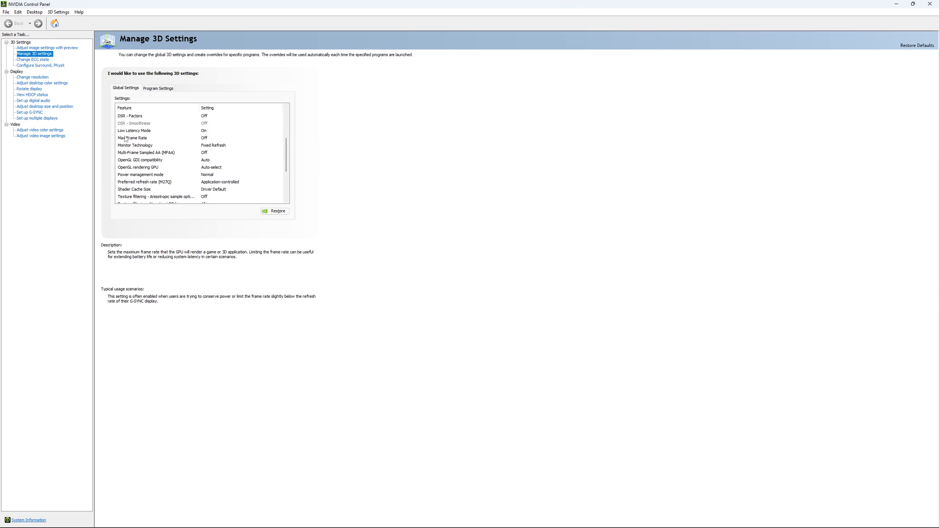
pyautogui.click(201, 139)
pyautogui.click(200, 139)
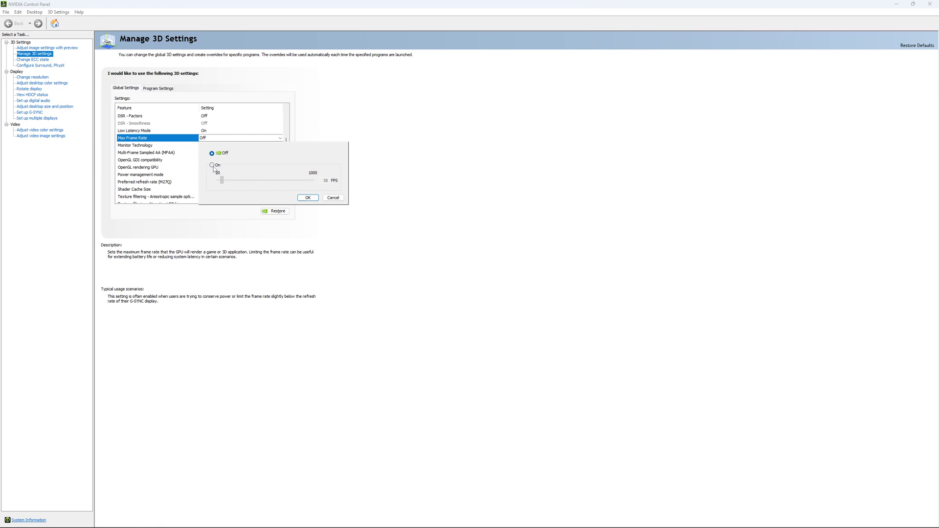
pyautogui.click(212, 166)
pyautogui.moveTo(227, 186); pyautogui.dragTo(235, 187)
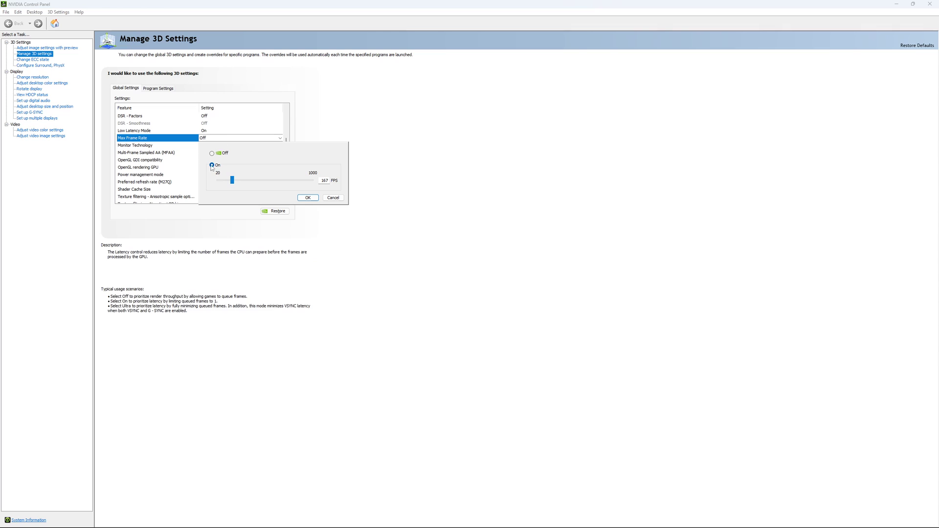
pyautogui.click(312, 198)
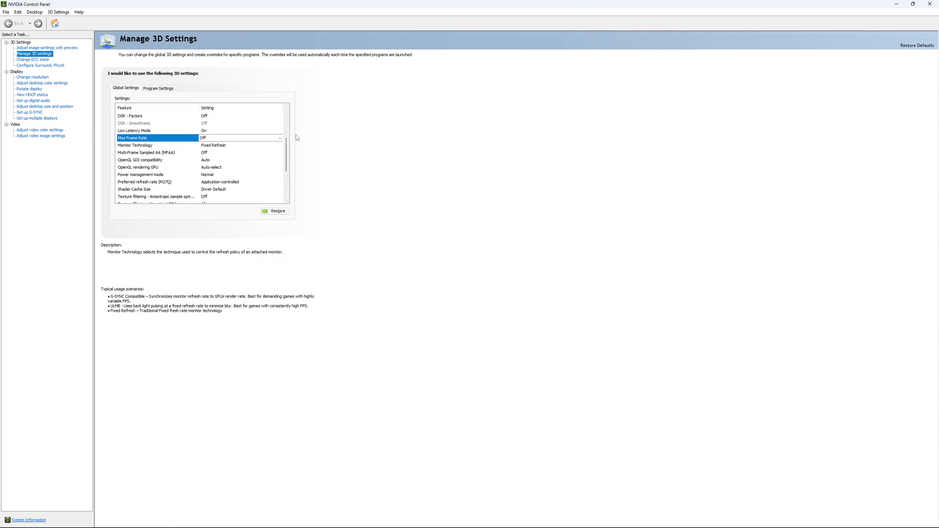
# - Review the remaining global 3D settings and the GPU's ECC state
pyautogui.scroll(-3, 253, 150)
pyautogui.click(43, 60)
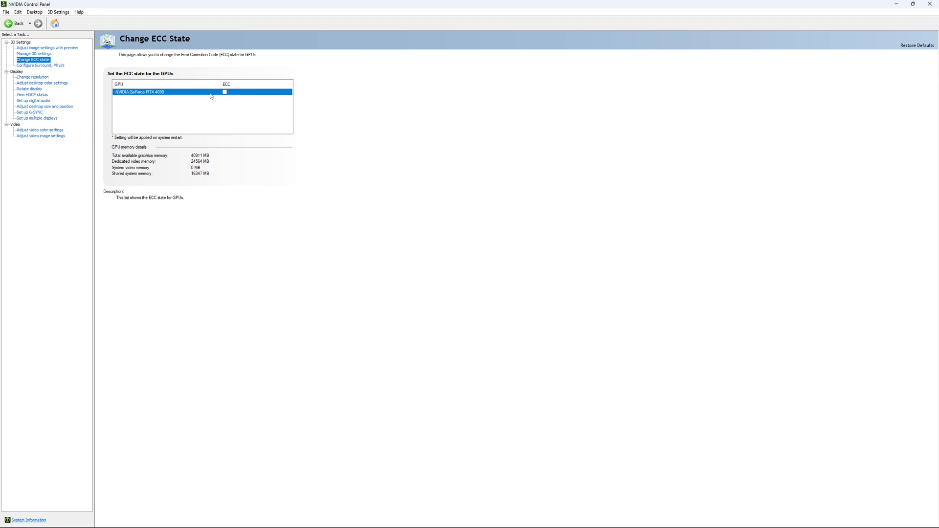
# - Examine the refresh rate options for the M27Q display and the G-SYNC setup page
pyautogui.click(27, 77)
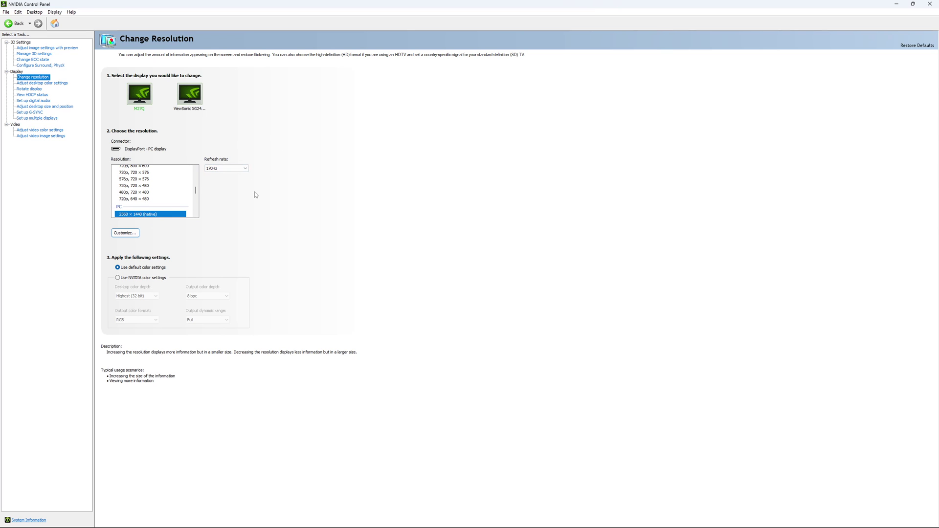
pyautogui.click(232, 169)
pyautogui.click(233, 175)
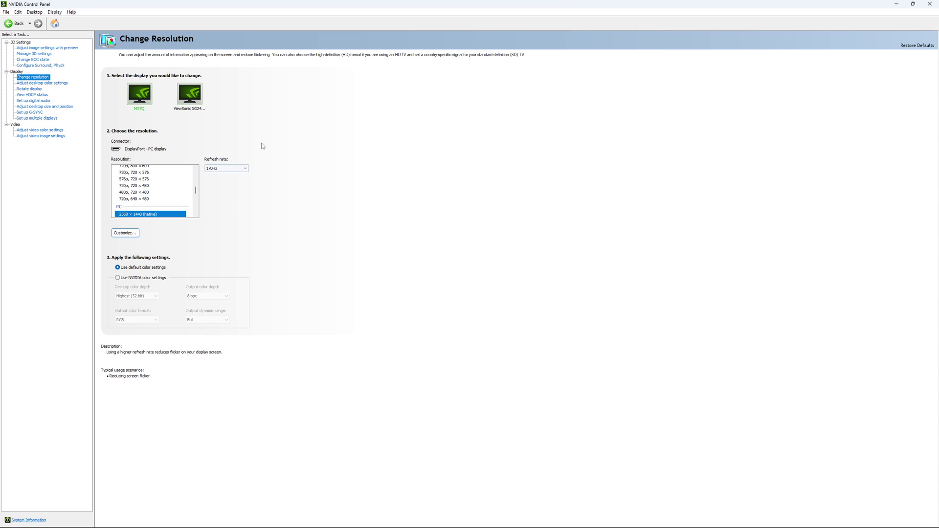
pyautogui.click(239, 168)
pyautogui.click(327, 181)
pyautogui.click(233, 166)
pyautogui.click(332, 169)
pyautogui.click(31, 113)
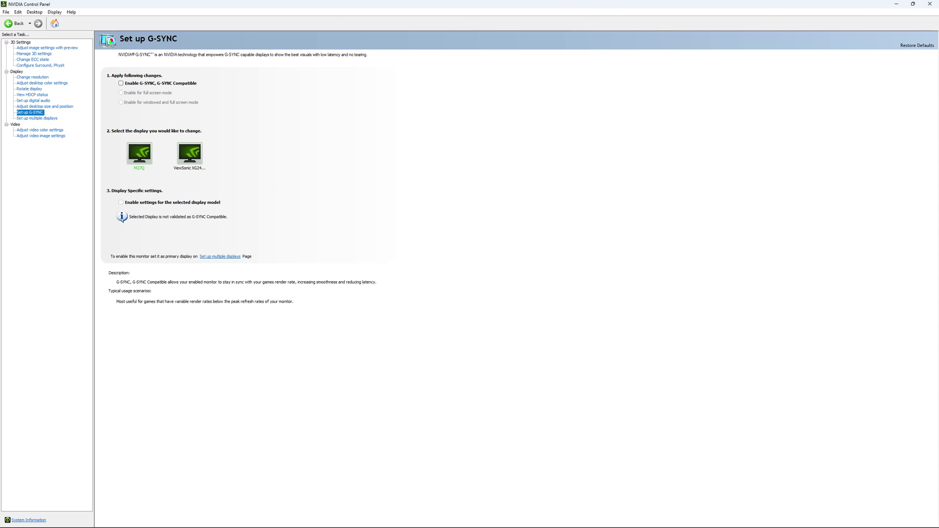
# - Open the power plan editor, review the available plans in Power Options, and close the window
pyautogui.press('super+d')
pyautogui.click(91, 521)
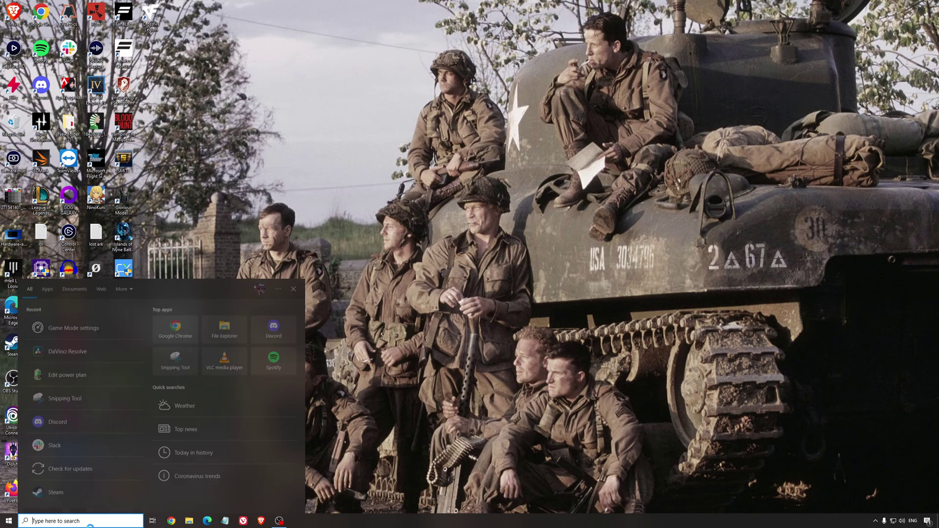
pyautogui.write('nvidia')
pyautogui.press('Return')
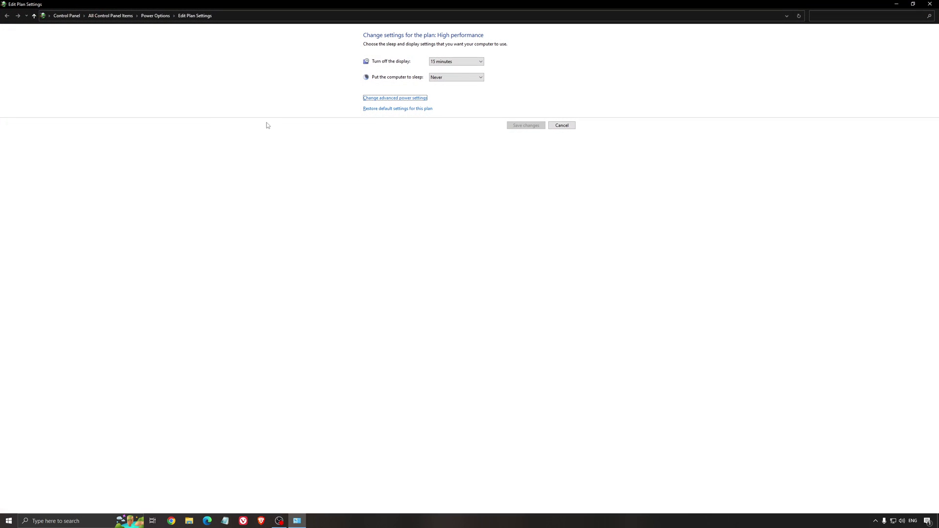
pyautogui.click(156, 15)
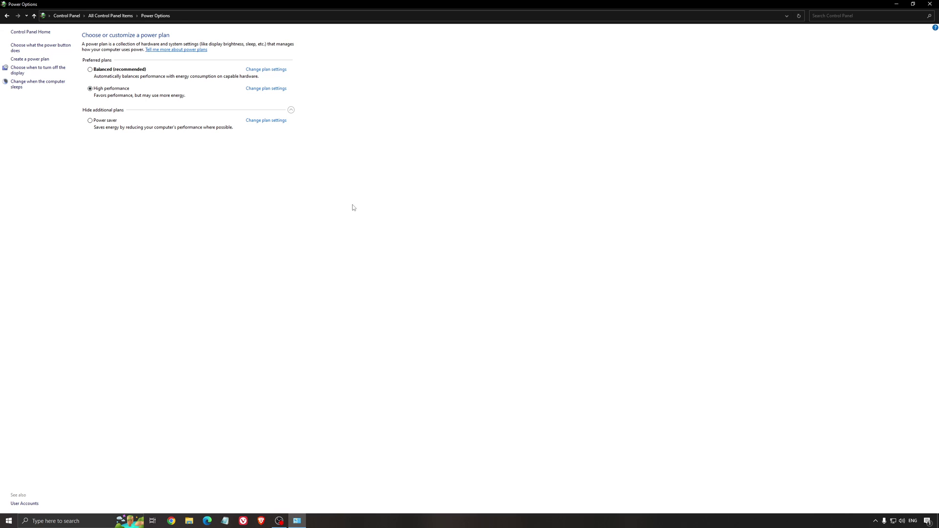
pyautogui.hotkey('alt', 'F4')
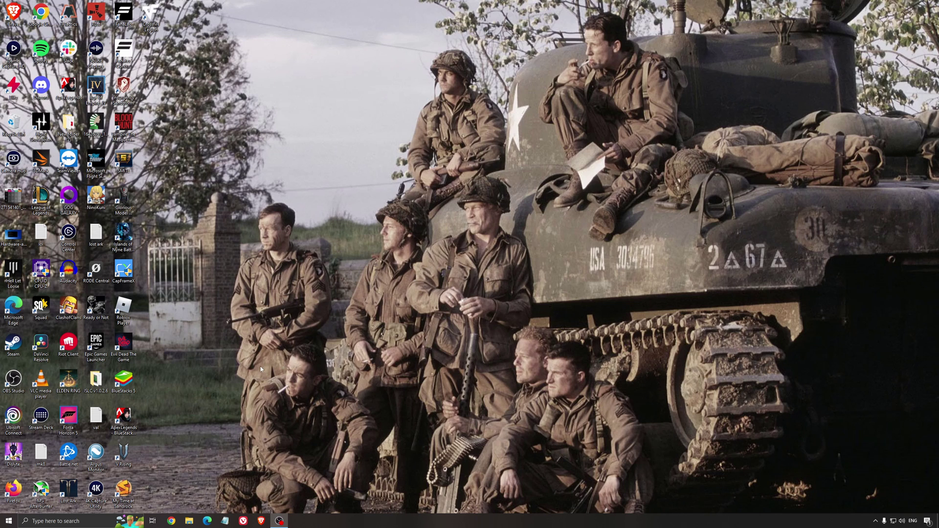
# - Launch the Intelligent standby list cleaner application from the ISLC v1.0.2.6 folder on the desktop
pyautogui.doubleClick(96, 379)
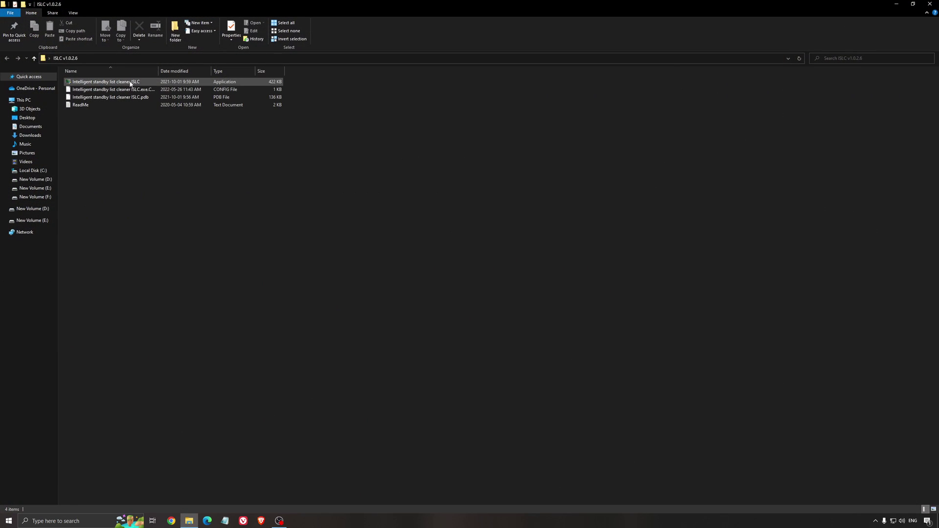
pyautogui.doubleClick(130, 83)
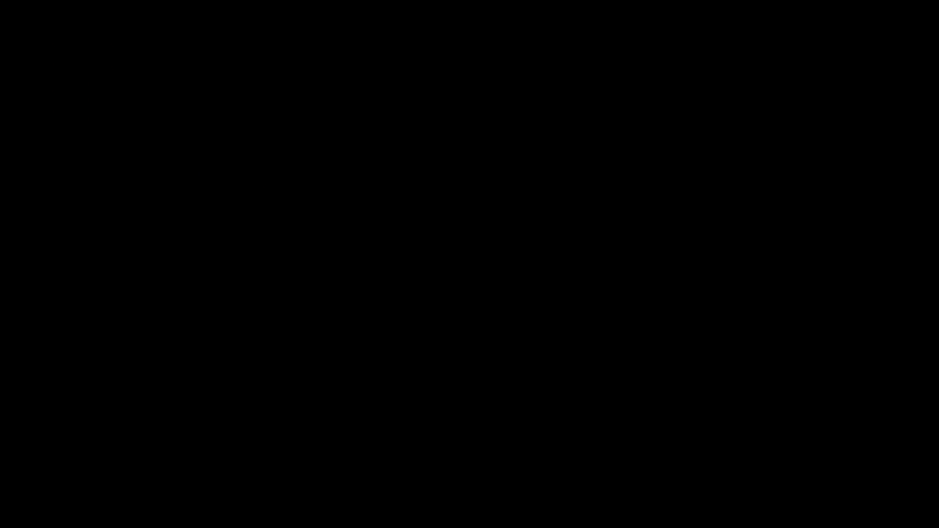
pyautogui.click(514, 205)
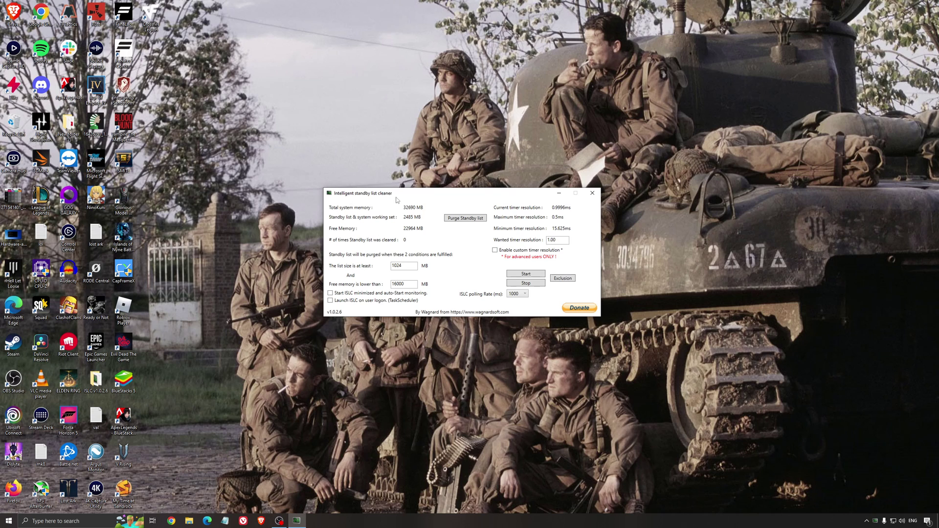
# - Start standby list monitoring with the 16000 MB free memory threshold, and minimize the cleaner
pyautogui.moveTo(395, 197); pyautogui.dragTo(392, 201)
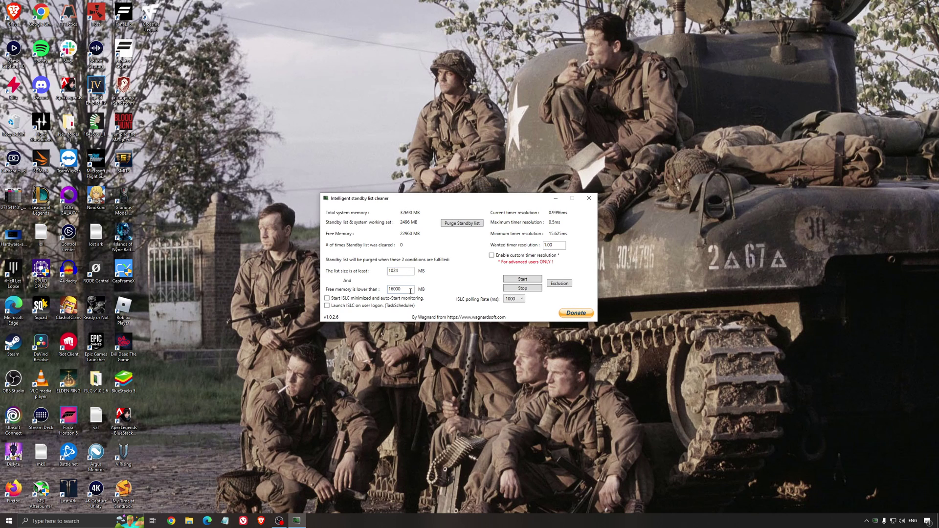
pyautogui.moveTo(410, 291); pyautogui.dragTo(389, 290)
pyautogui.click(519, 279)
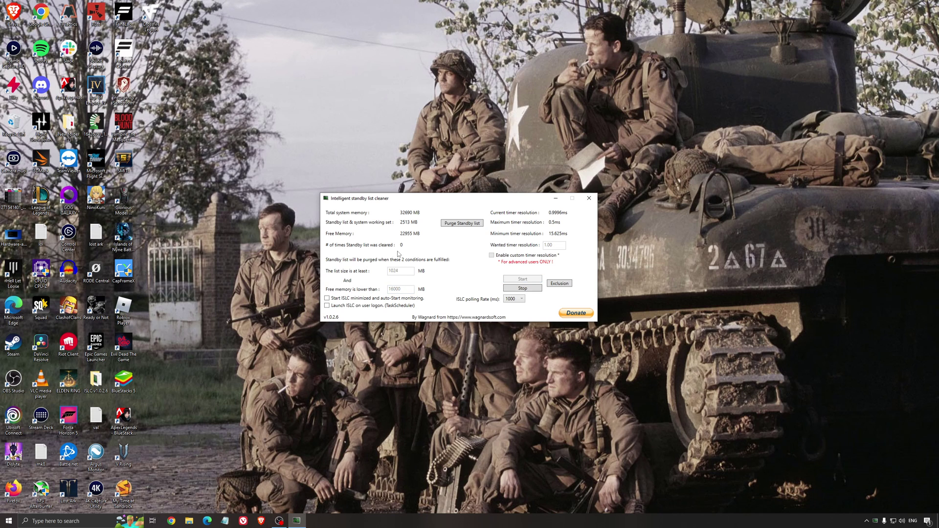
pyautogui.moveTo(497, 198); pyautogui.dragTo(529, 197)
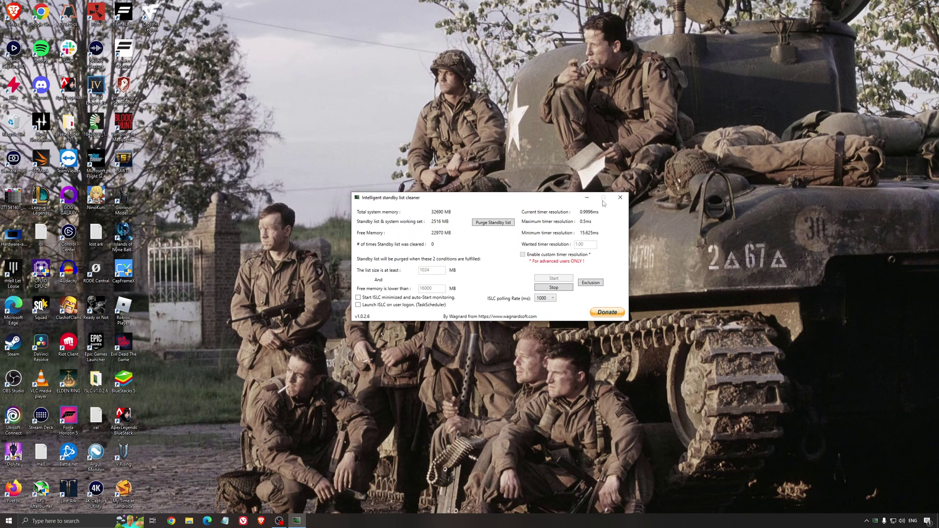
pyautogui.click(587, 197)
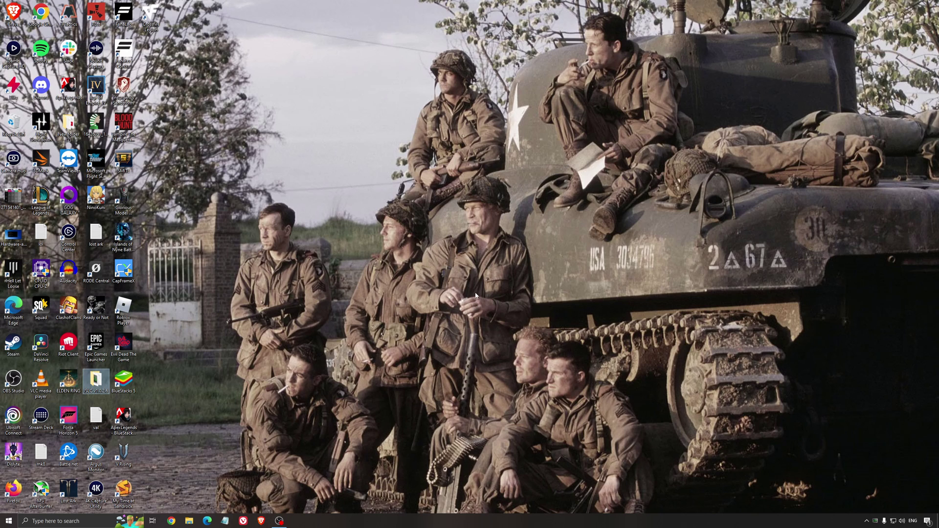
pyautogui.click(453, 260)
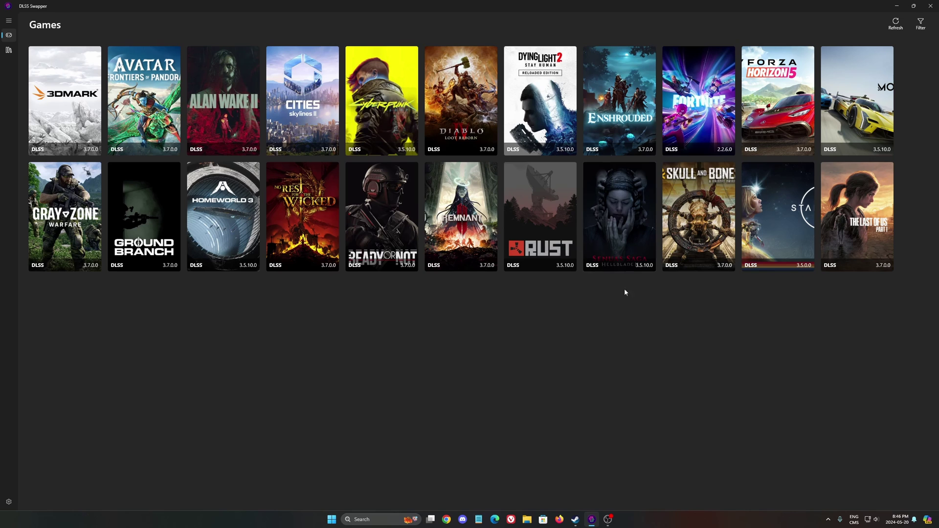
# - In DLSS Swapper, swap the DLSS version of Senua's Saga: Hellblade II to 3.7.0.0
pyautogui.click(638, 241)
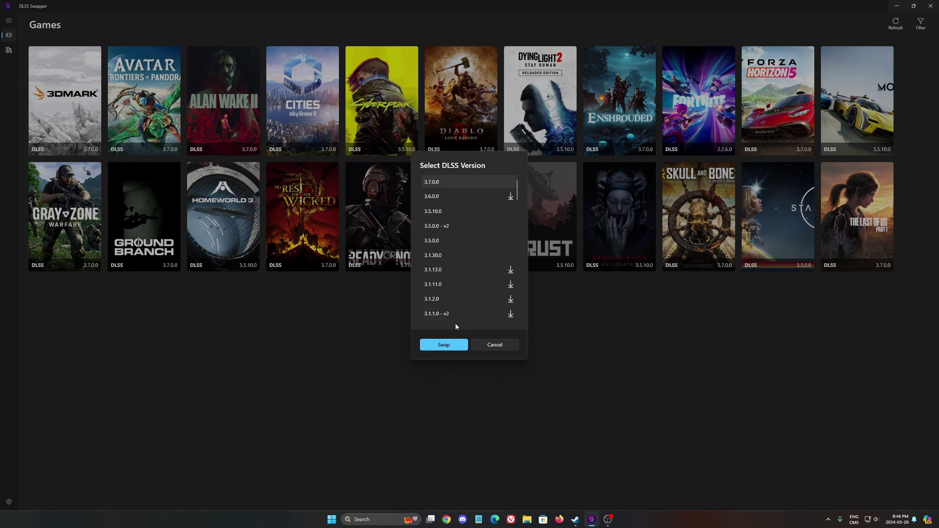
pyautogui.click(444, 345)
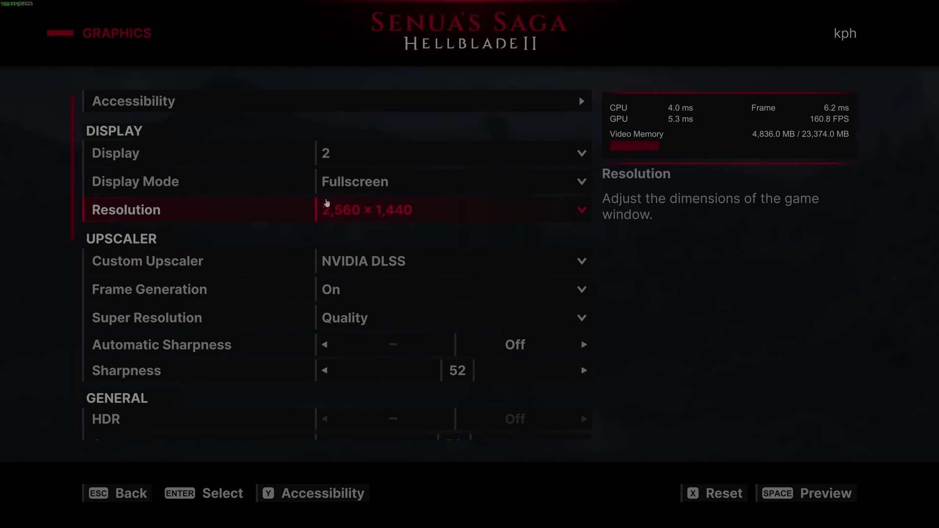
# - In the graphics settings of Senua's Saga: Hellblade II, examine the available Display Mode and Resolution options
pyautogui.click(417, 190)
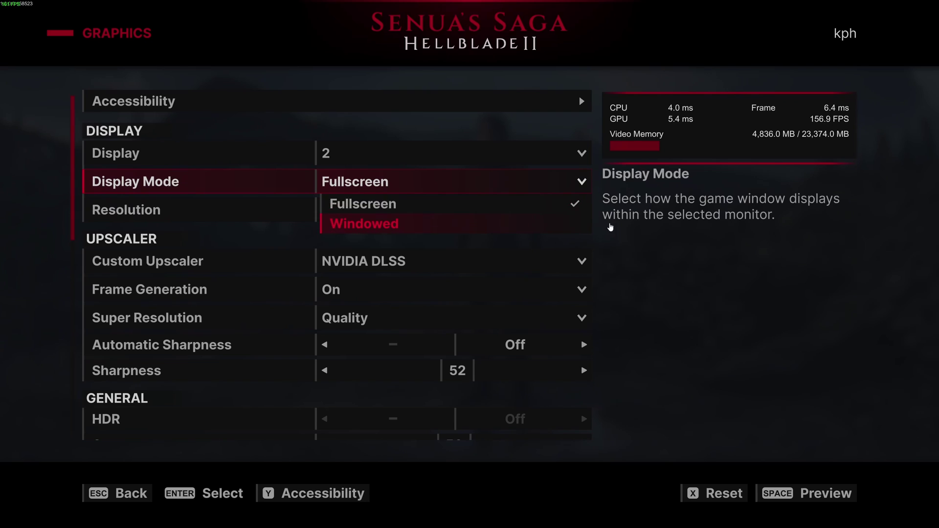
pyautogui.click(447, 209)
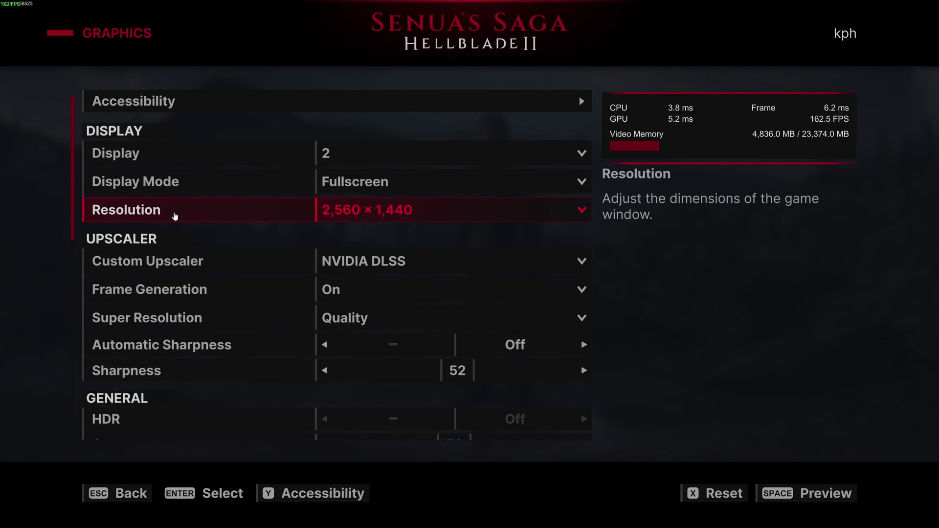
pyautogui.click(493, 214)
pyautogui.scroll(1, 424, 312)
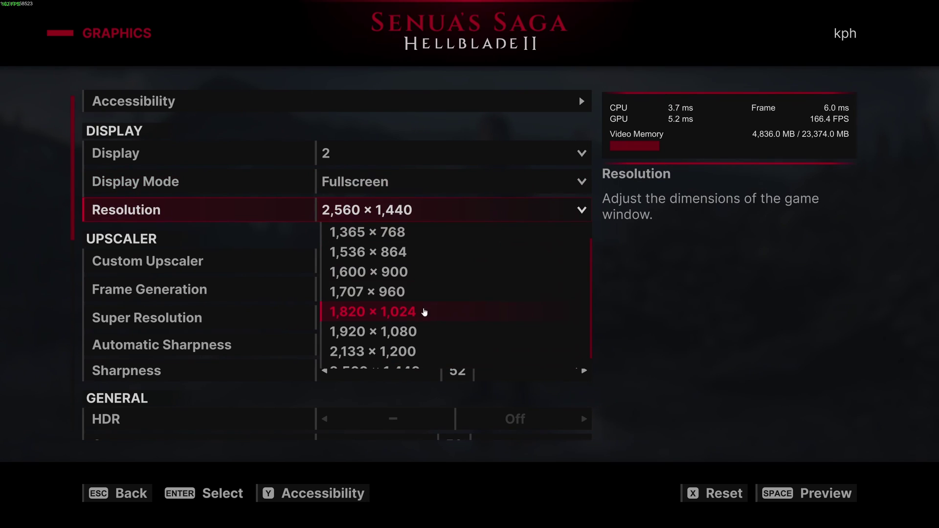
pyautogui.click(715, 290)
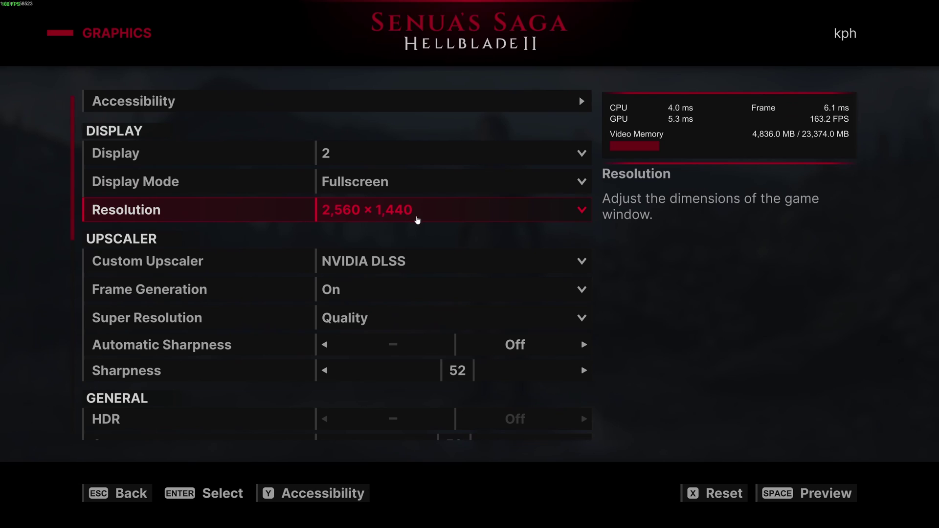
pyautogui.click(417, 217)
pyautogui.scroll(1, 386, 305)
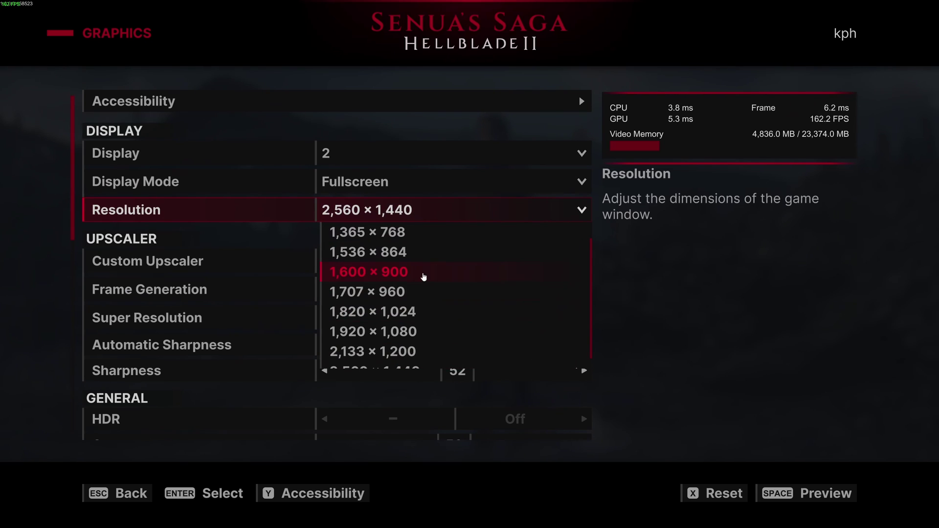
pyautogui.click(693, 267)
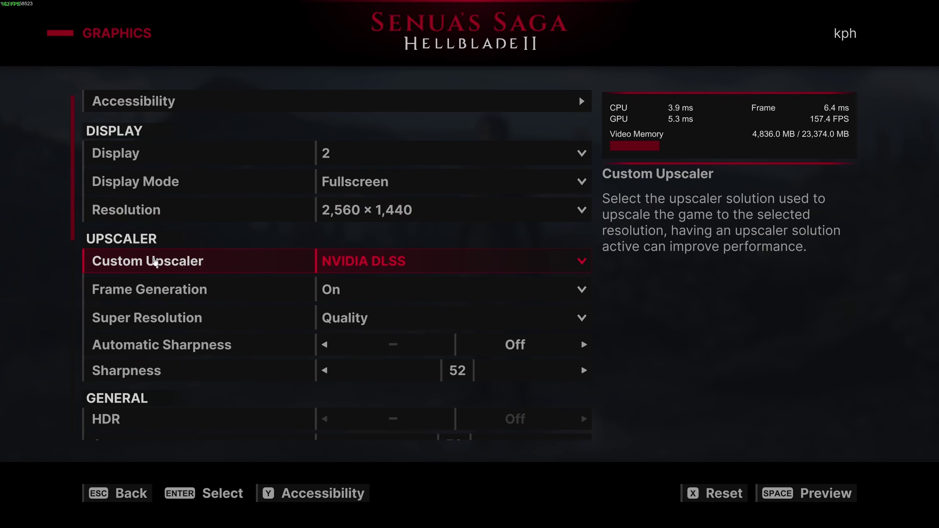
# - Review the Custom Upscaler choices and select NVIDIA DLSS
pyautogui.scroll(-3, 285, 275)
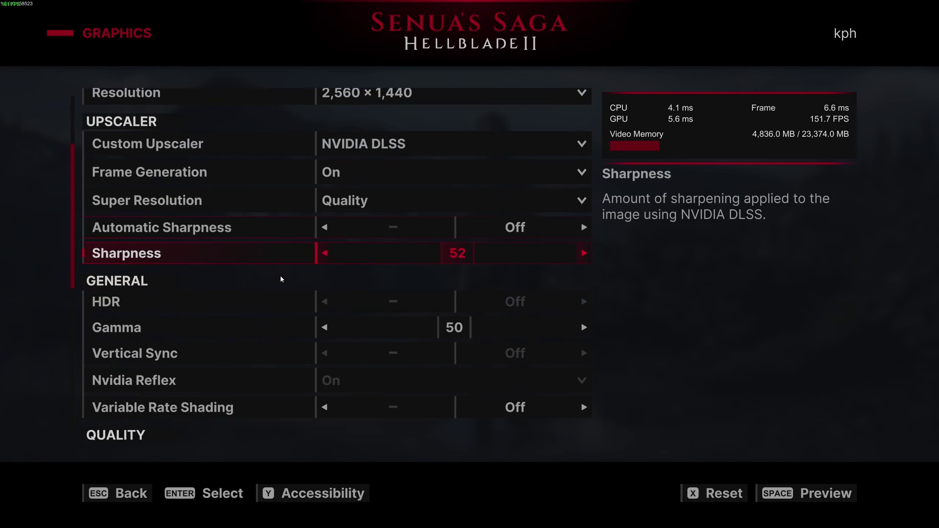
pyautogui.click(456, 148)
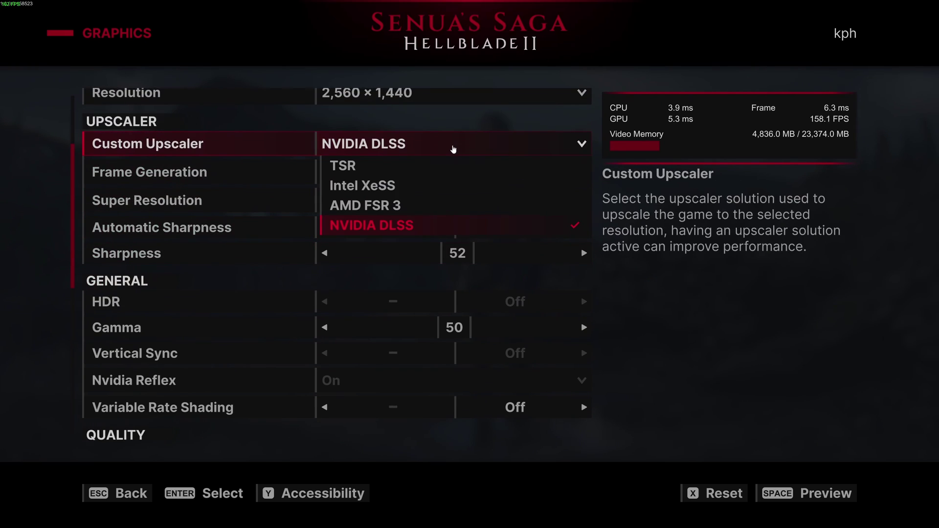
pyautogui.click(376, 231)
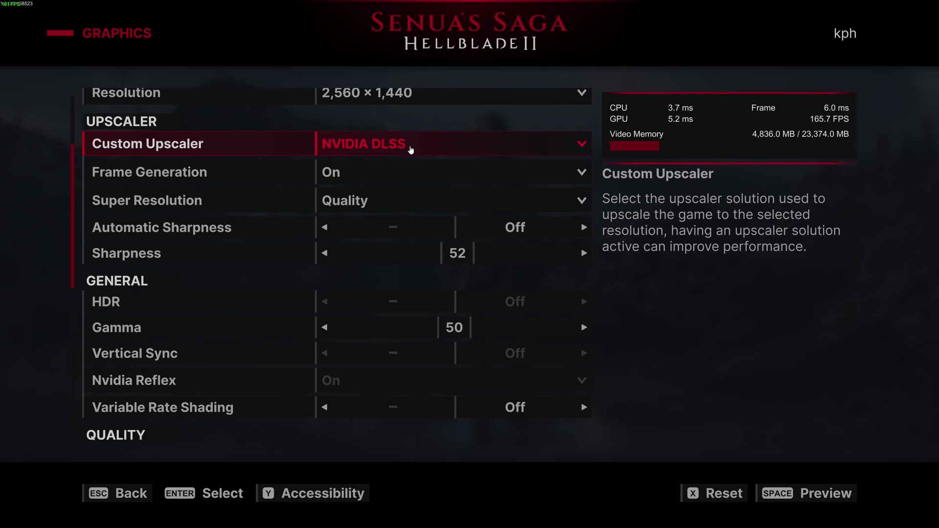
# - Examine the Super Resolution quality modes, and set Frame Generation to On
pyautogui.click(326, 202)
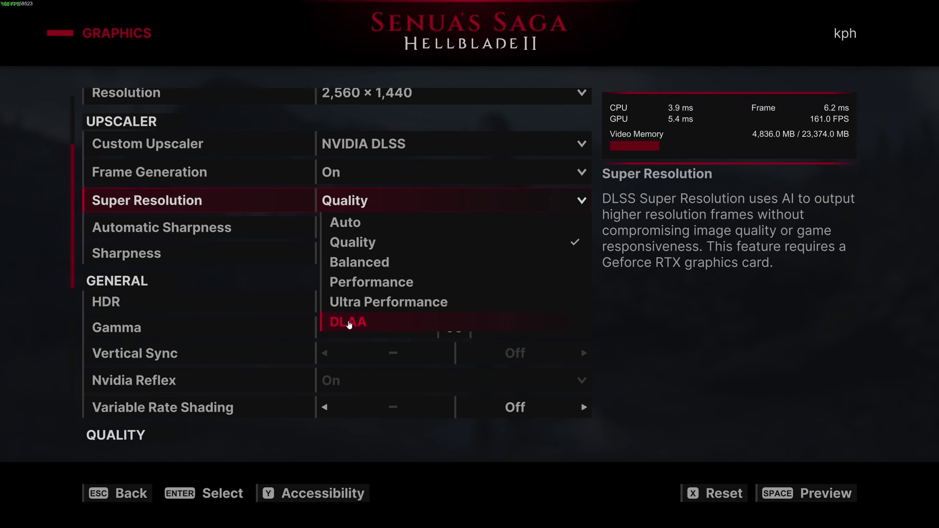
pyautogui.click(702, 282)
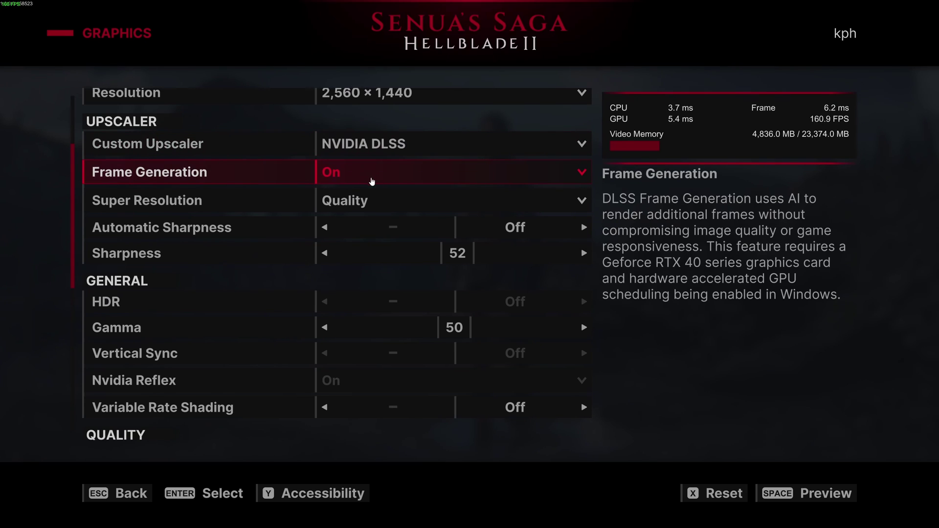
pyautogui.click(400, 179)
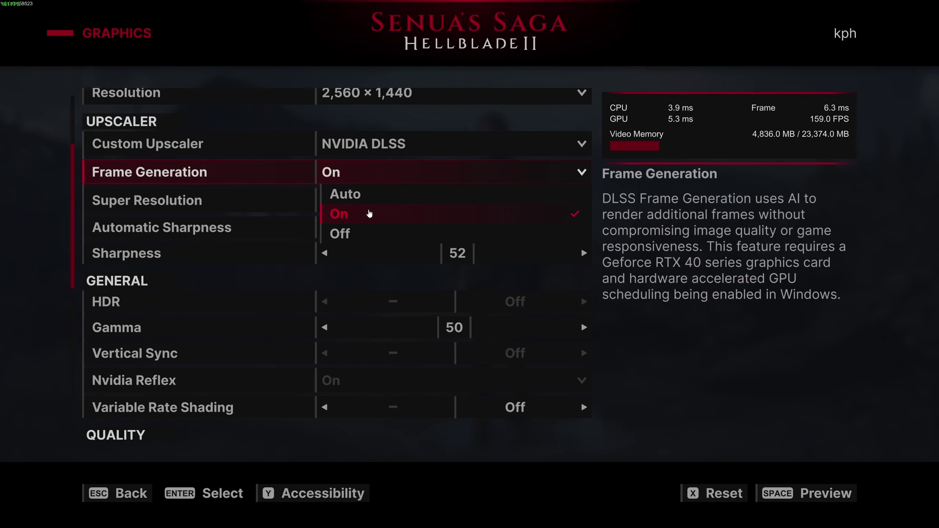
pyautogui.click(404, 216)
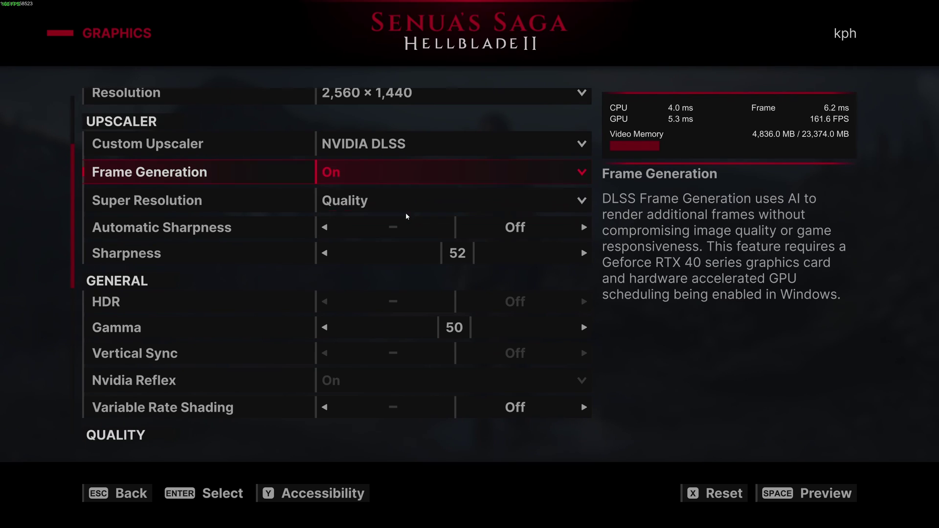